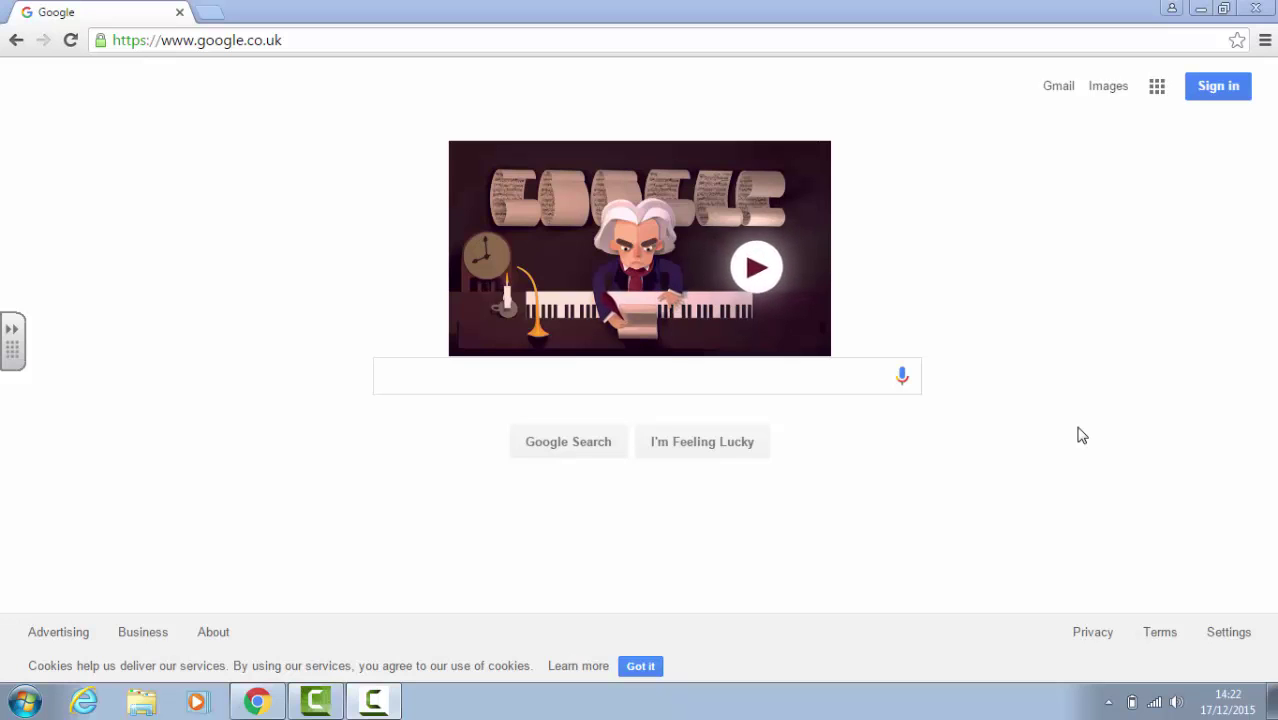
click(293, 43)
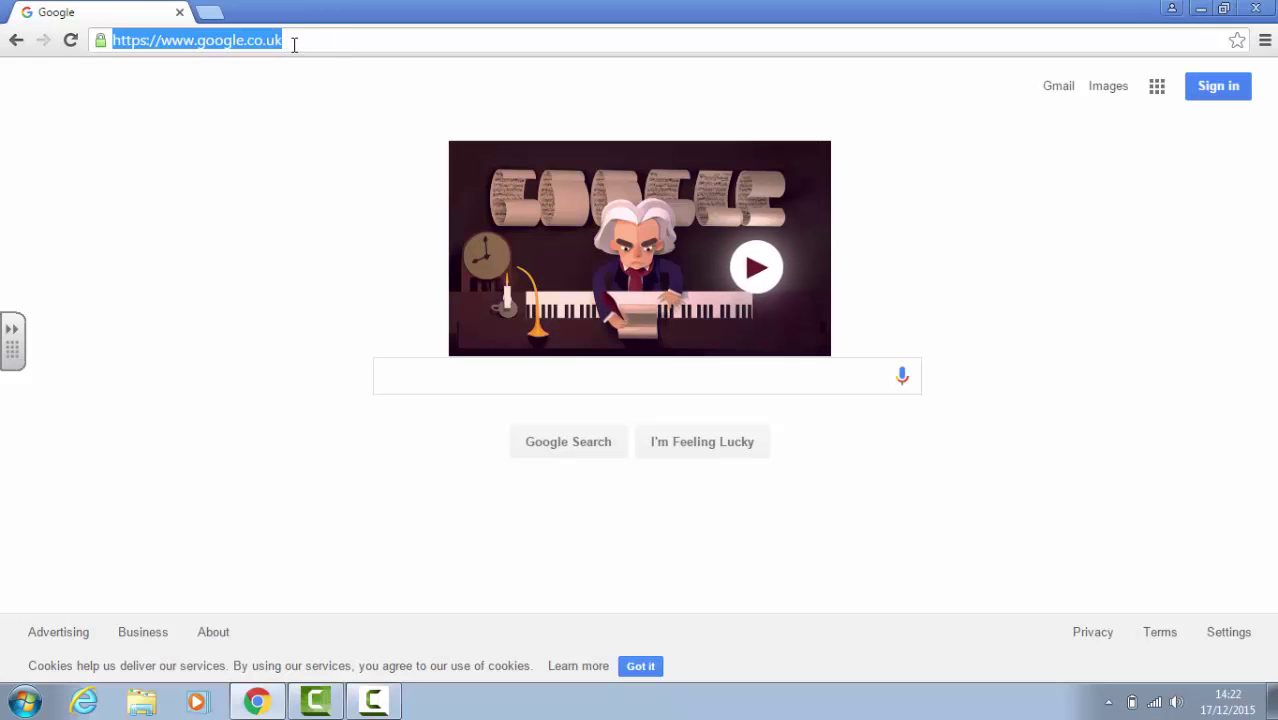
text(www.submit.ac)
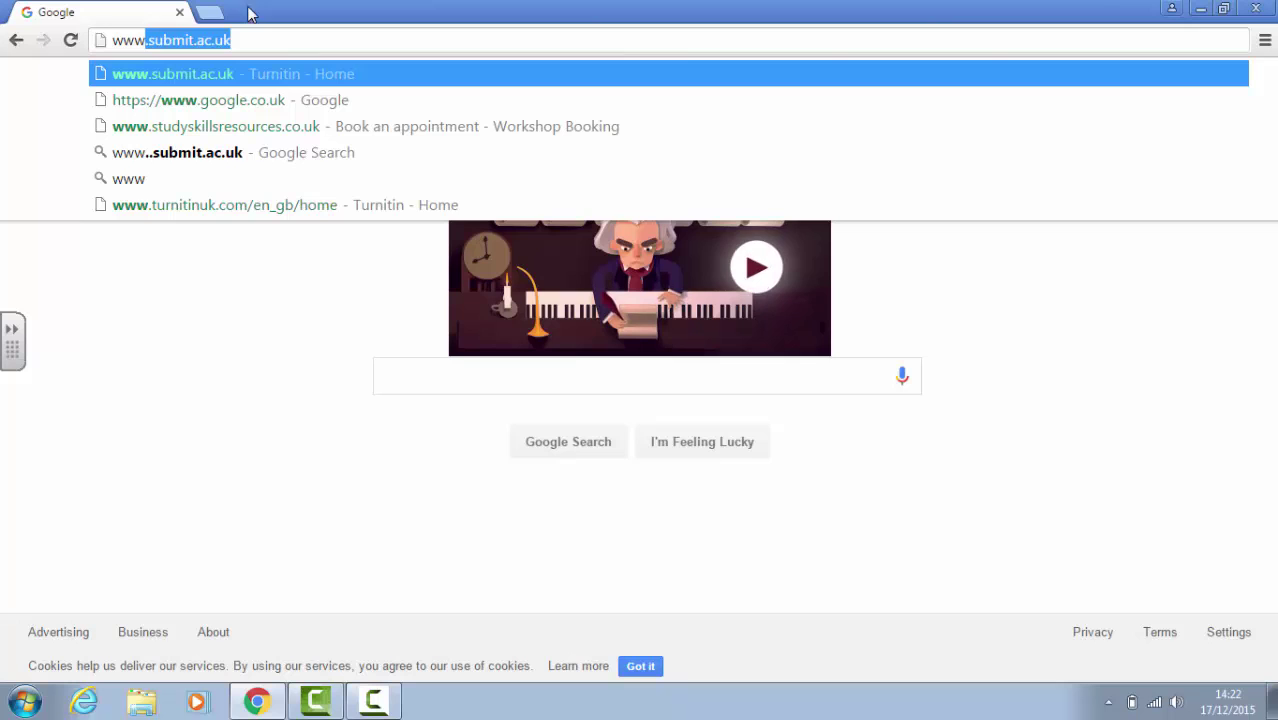
click(259, 43)
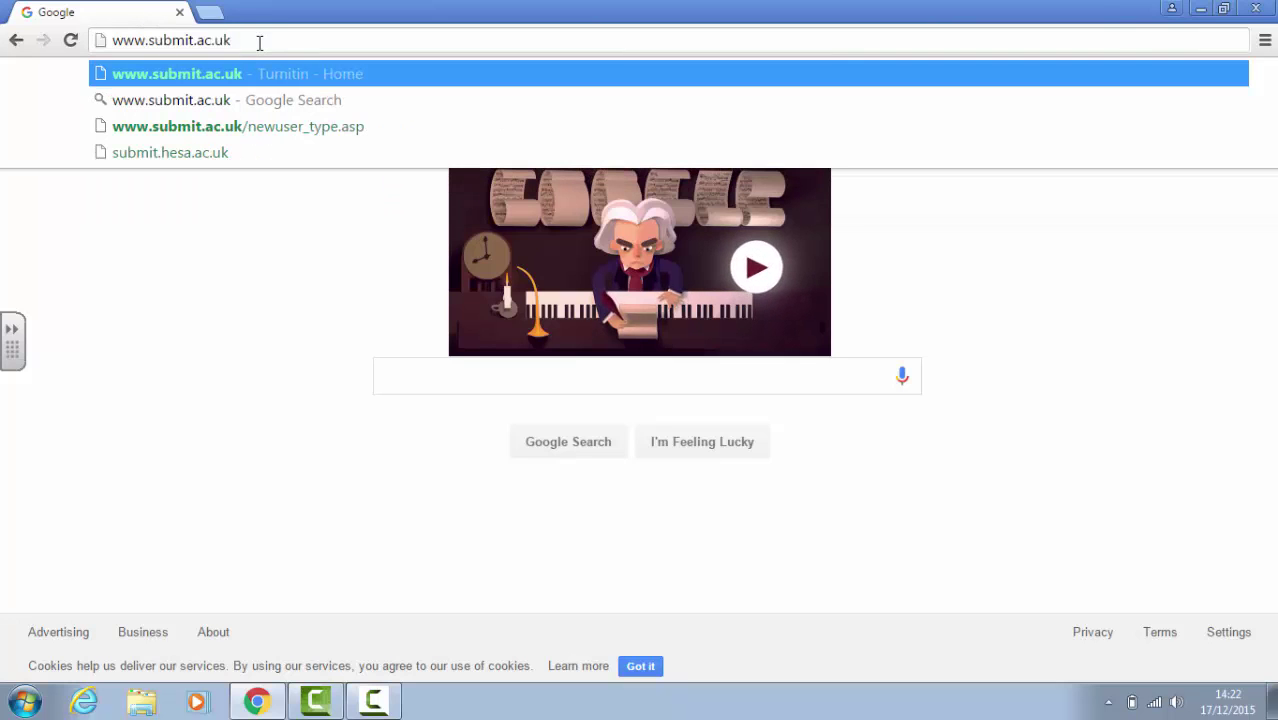
key(Return)
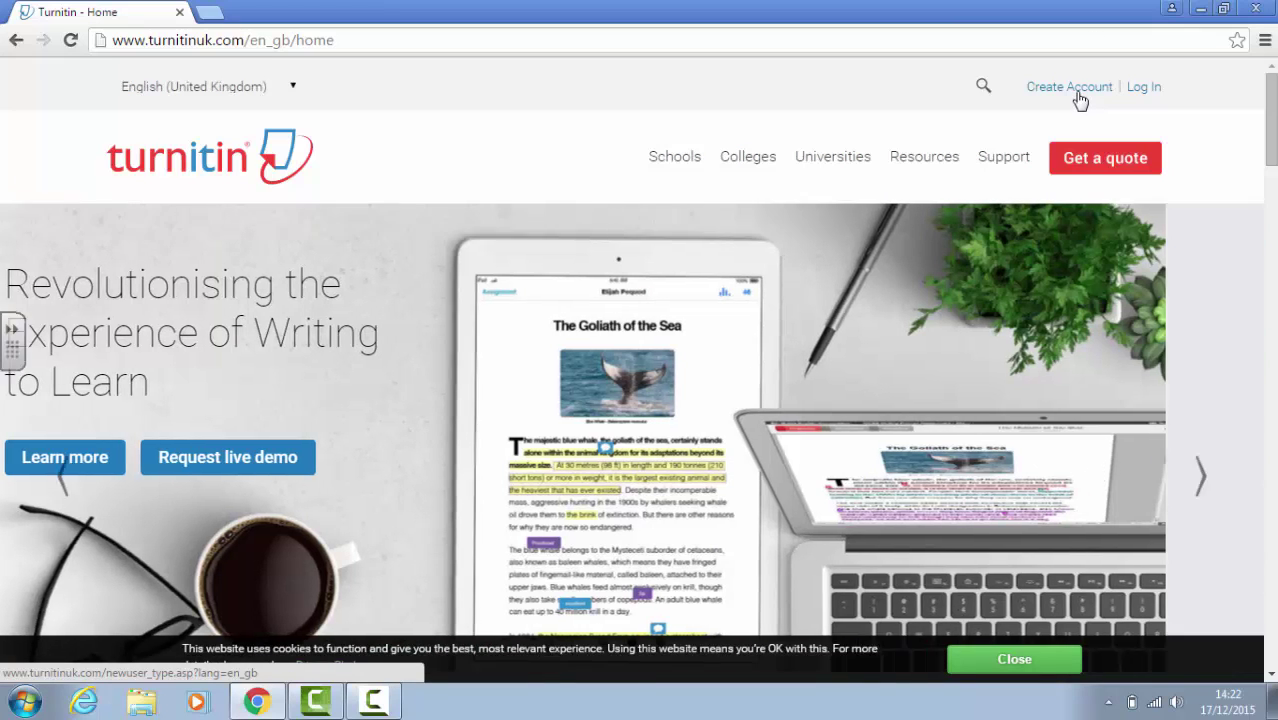
Choose Create Account and pick the Student sign-up option
click(1079, 92)
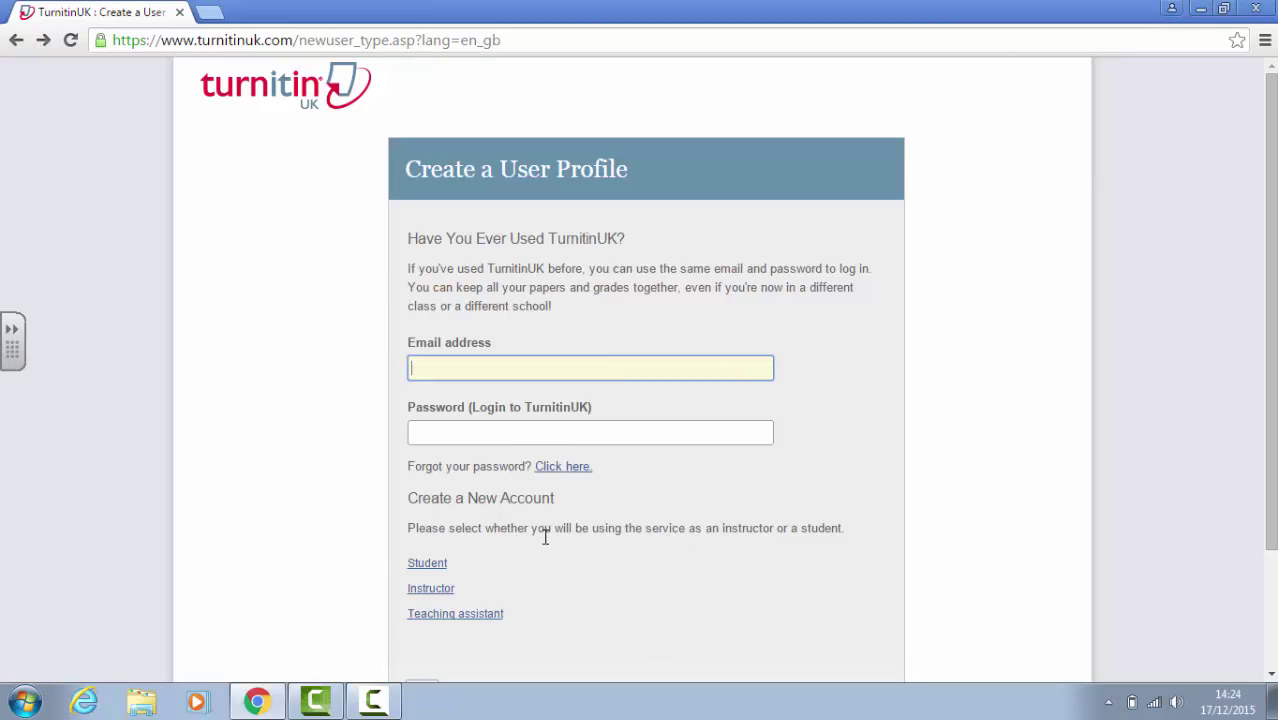
click(425, 566)
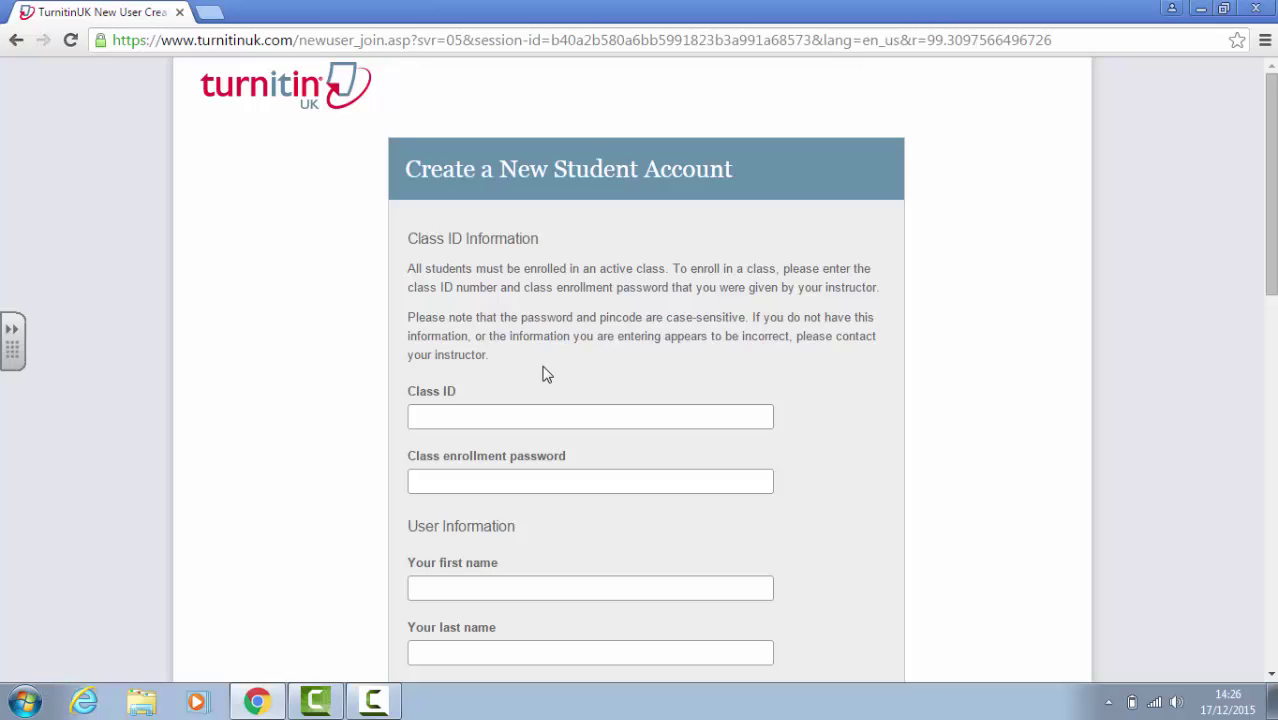
click(507, 418)
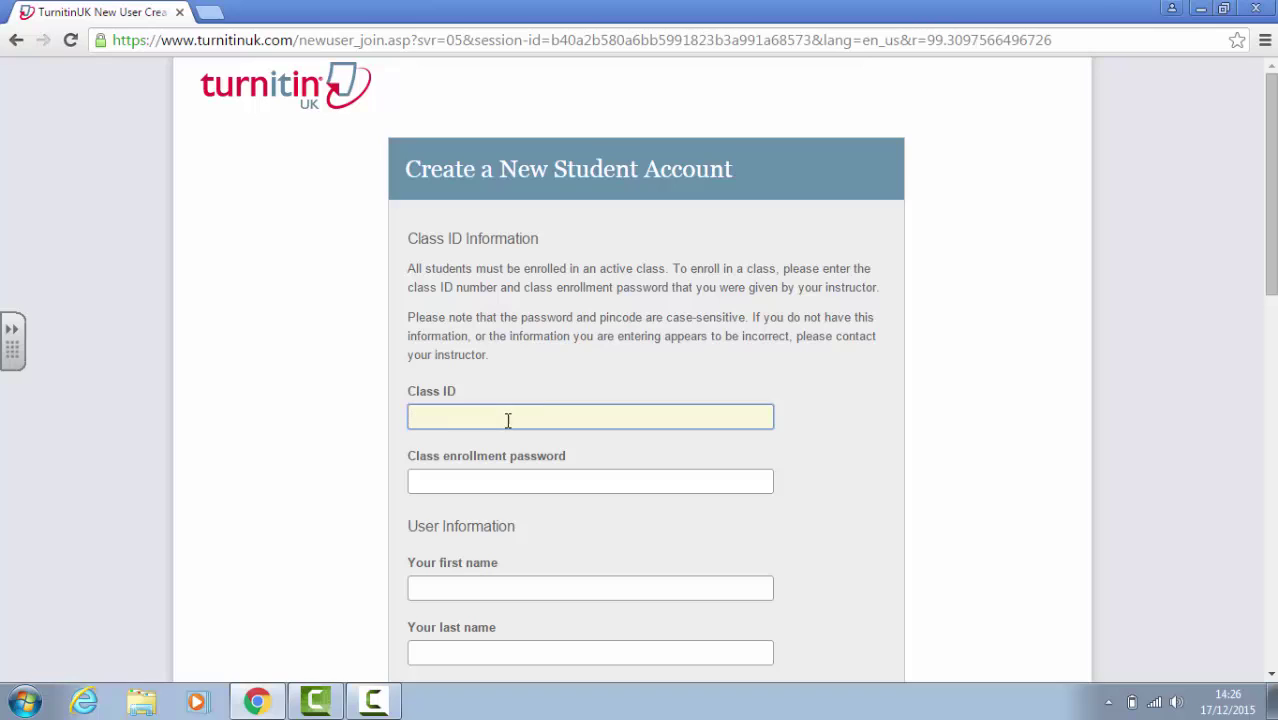
click(479, 478)
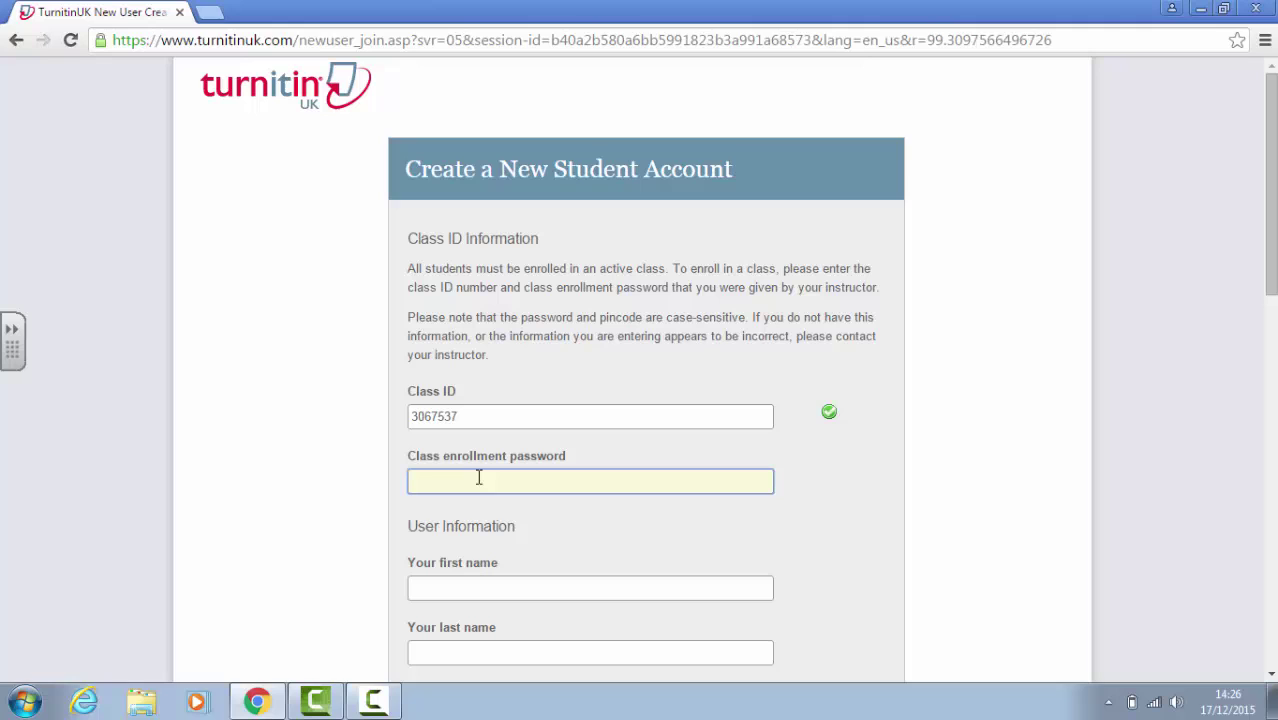
Enter hb000001-temp as both the student's first name and last name
drag(1268, 286, 1268, 383)
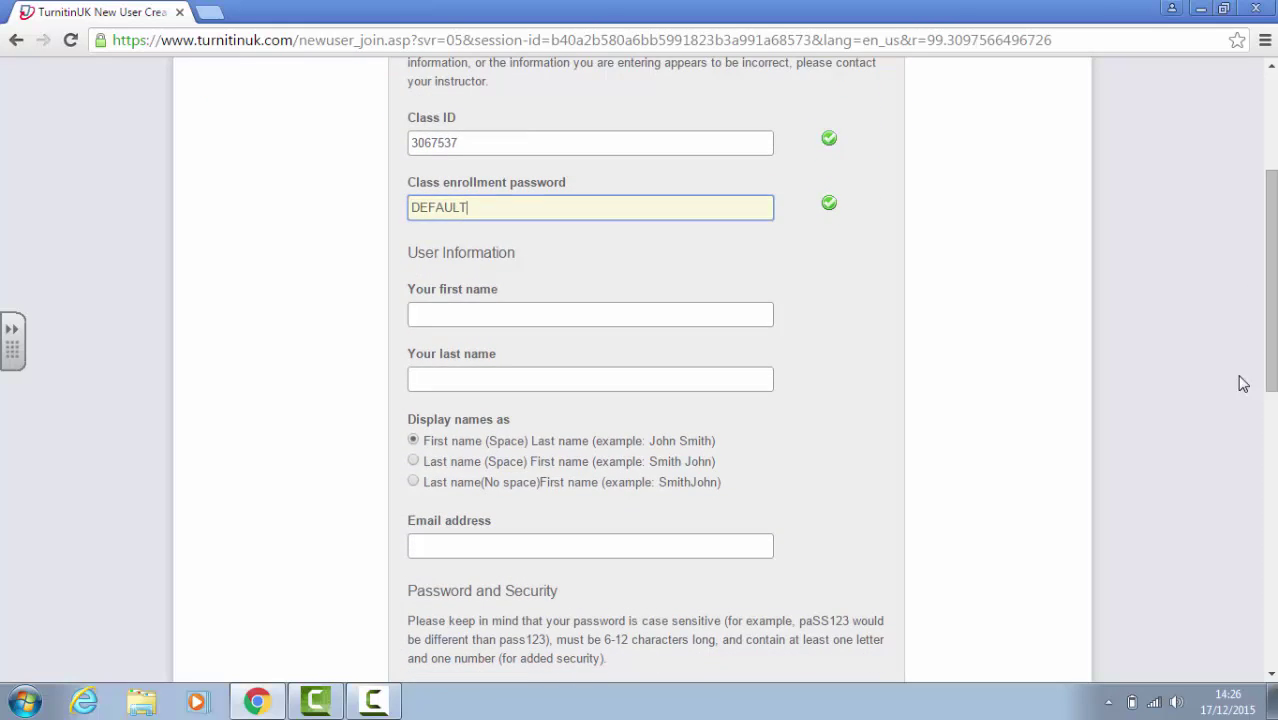
click(472, 315)
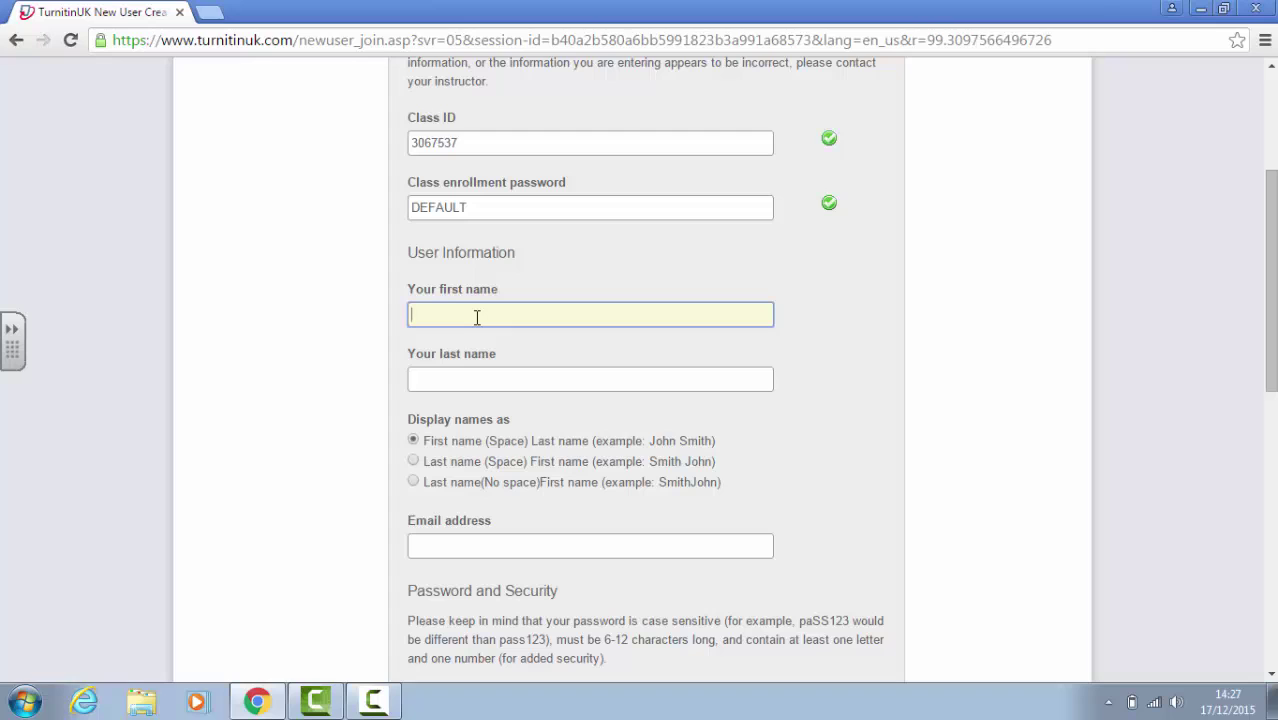
text(HB)
key(BackSpace)
key(BackSpace)
text(hb)
text(00000)
text(1)
text(-te)
text(mp)
click(454, 378)
text(hb)
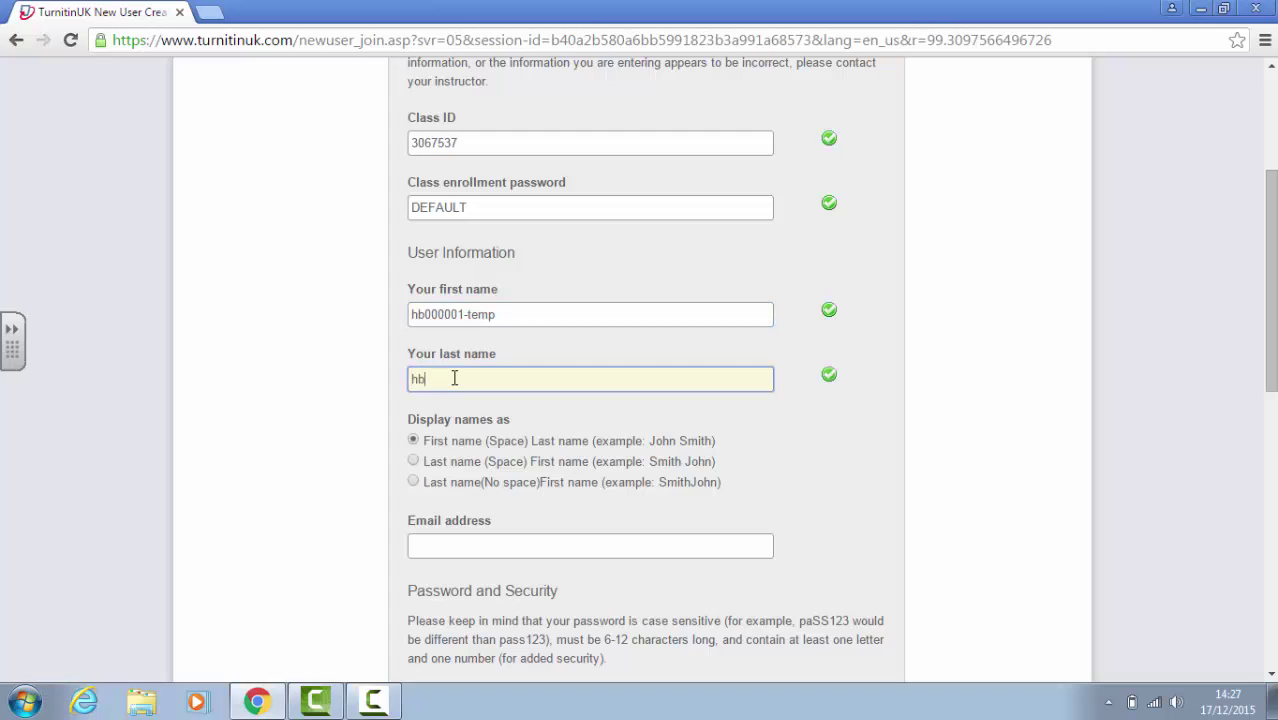
text(0000)
text(01)
text(-te)
text(mp)
scroll(457, 378, down, 1)
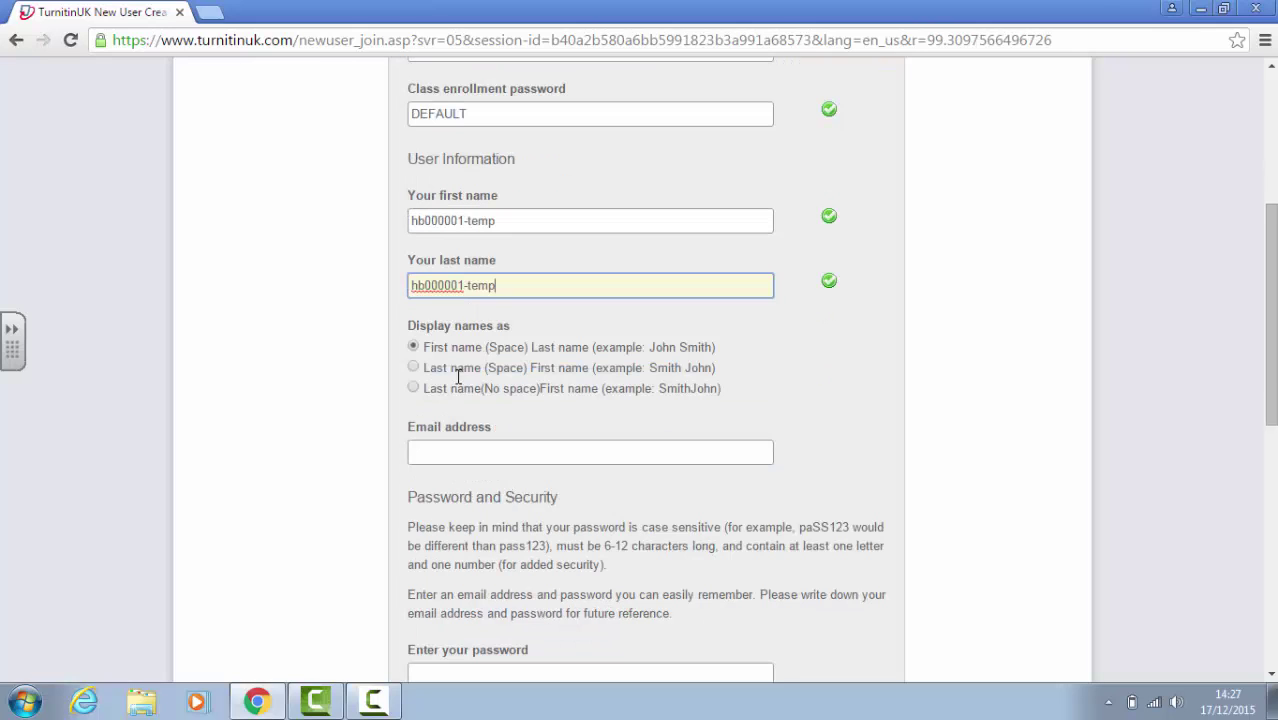
click(534, 455)
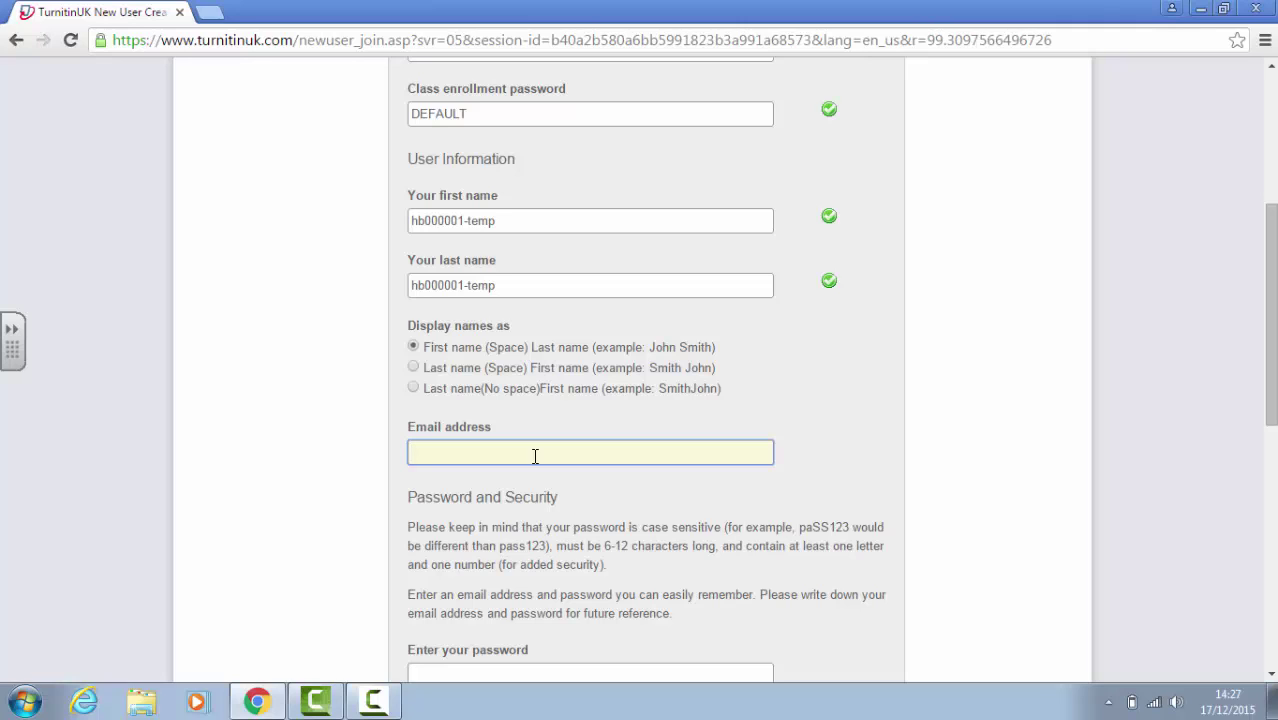
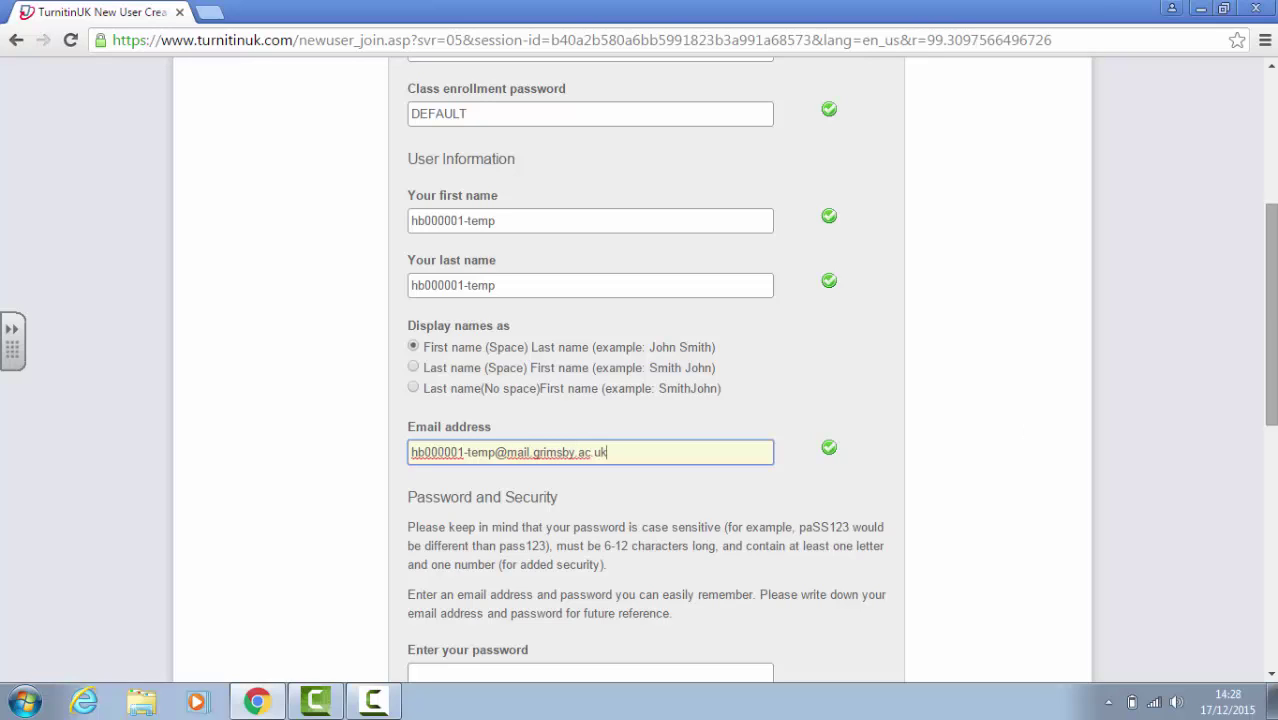
drag(1273, 338, 1235, 486)
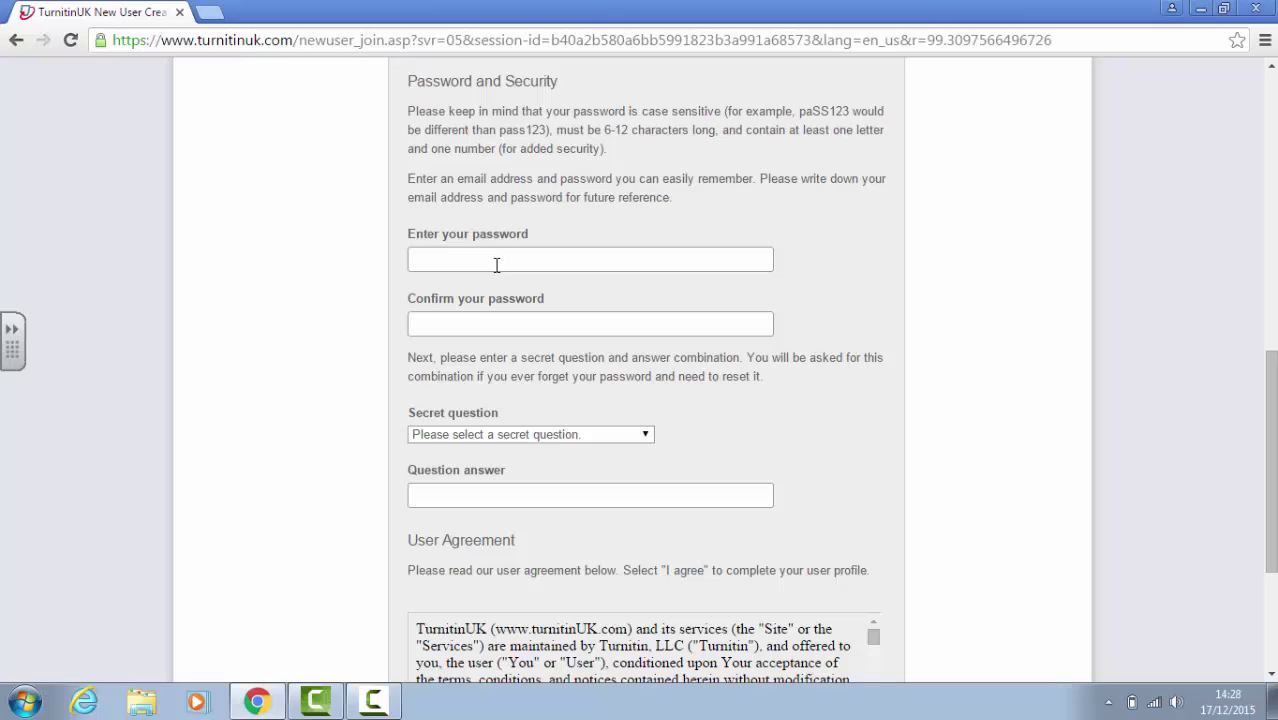
click(494, 262)
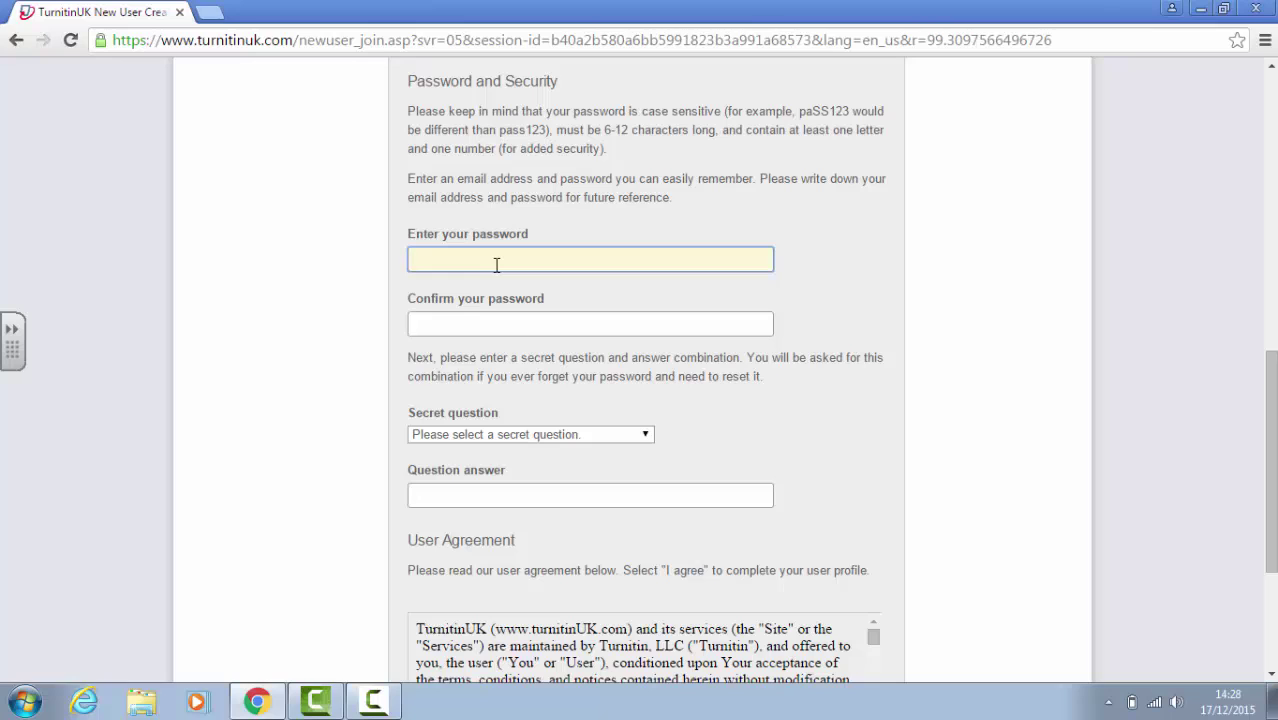
click(470, 325)
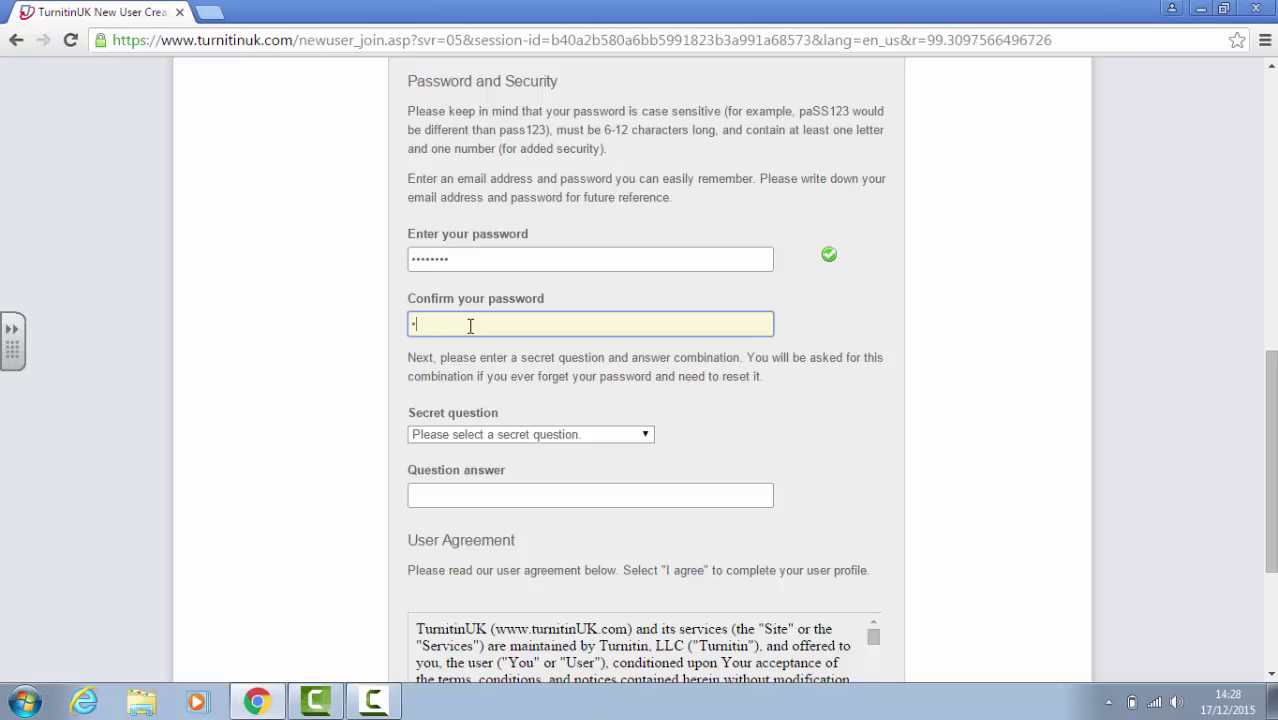
click(646, 436)
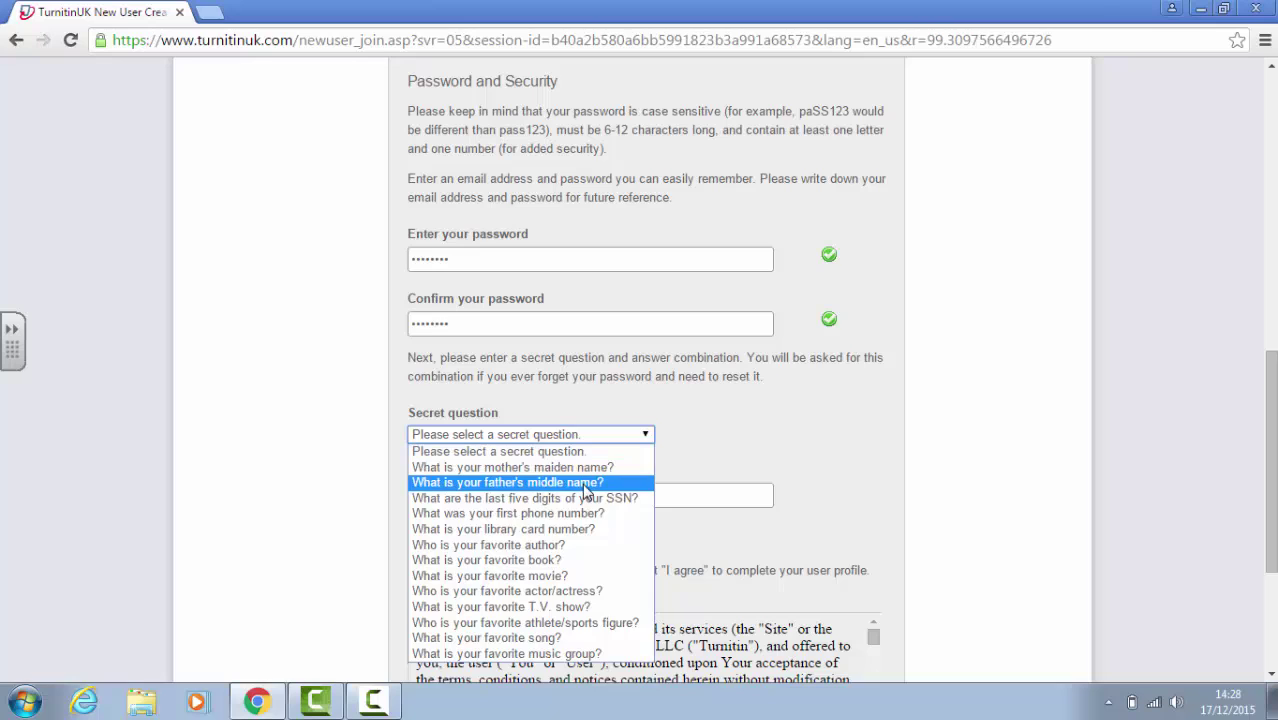
click(587, 482)
click(549, 496)
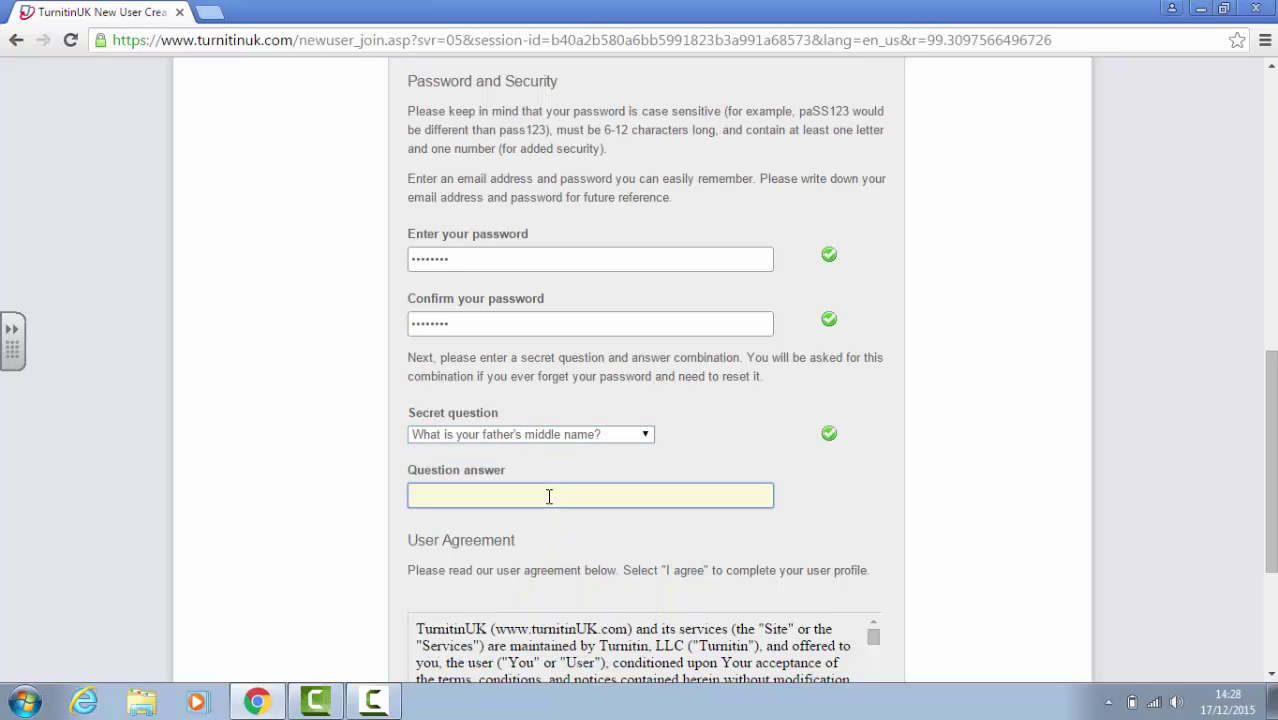
scroll(662, 605, down, 2)
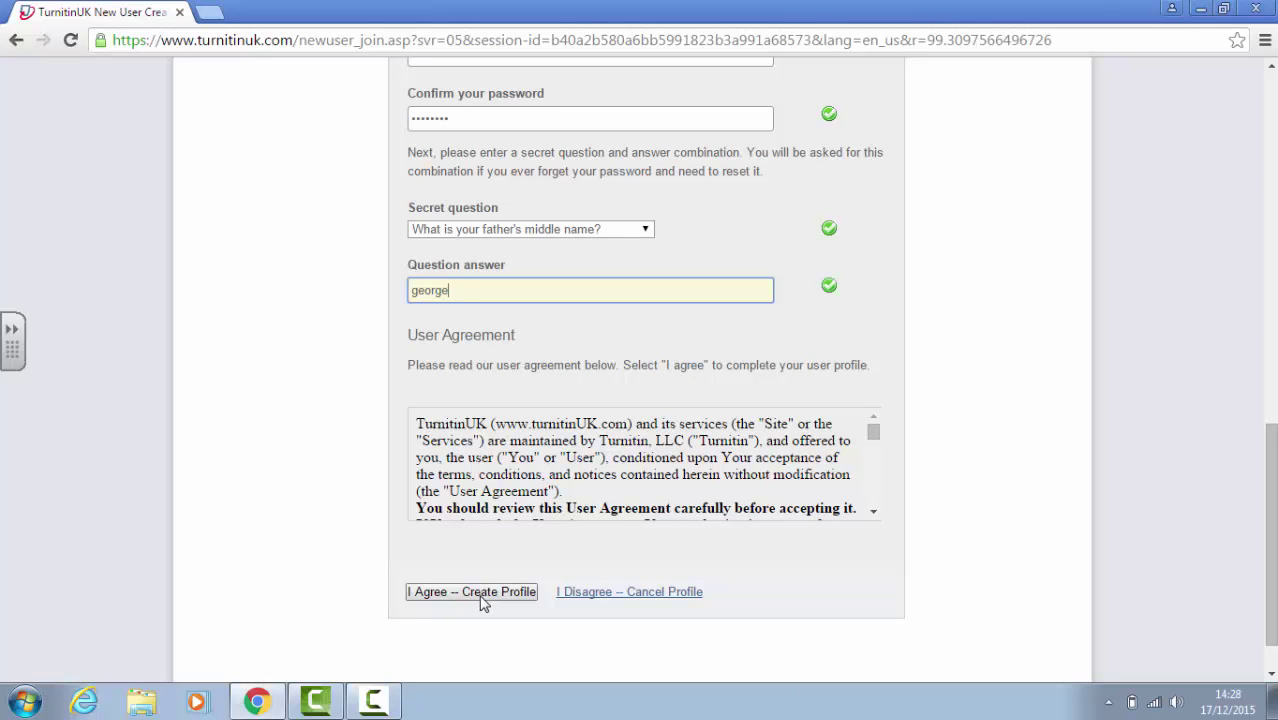
Accept the user agreement with 'I Agree -- Create Profile'
click(486, 596)
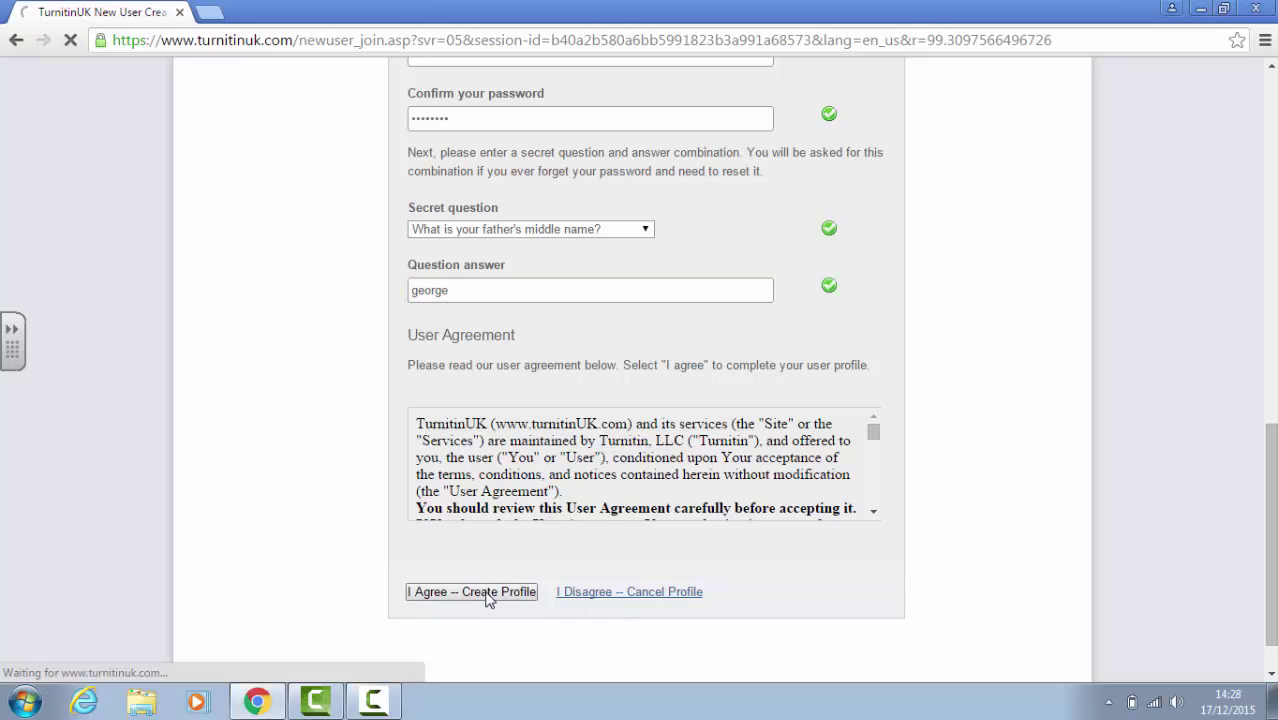